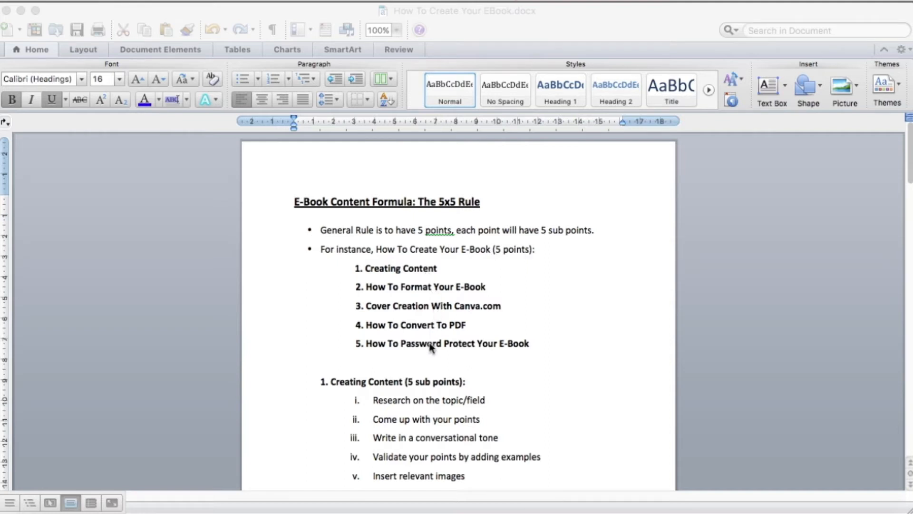
# - Read through the 5x5 rule outline, from the five main points to the sub points under How To Format Your E-Book
pyautogui.scroll(-5, 520, 367)
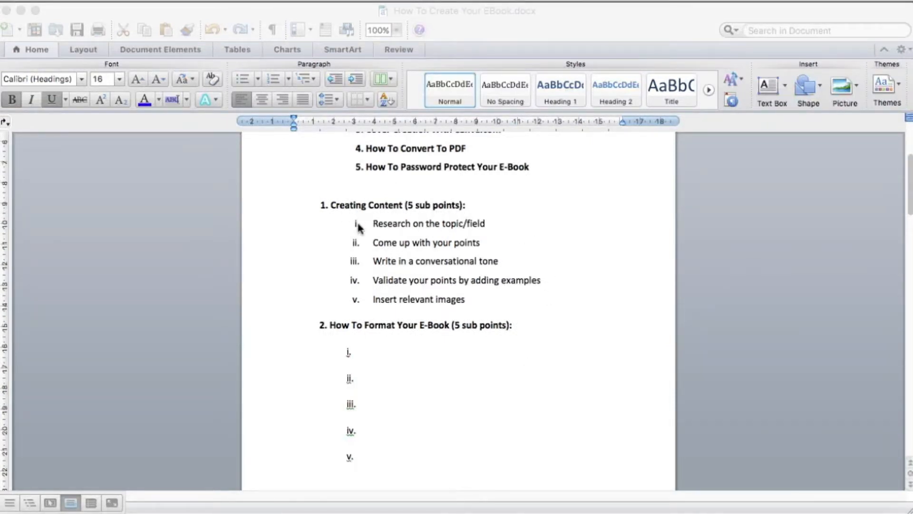
pyautogui.scroll(-5, 408, 440)
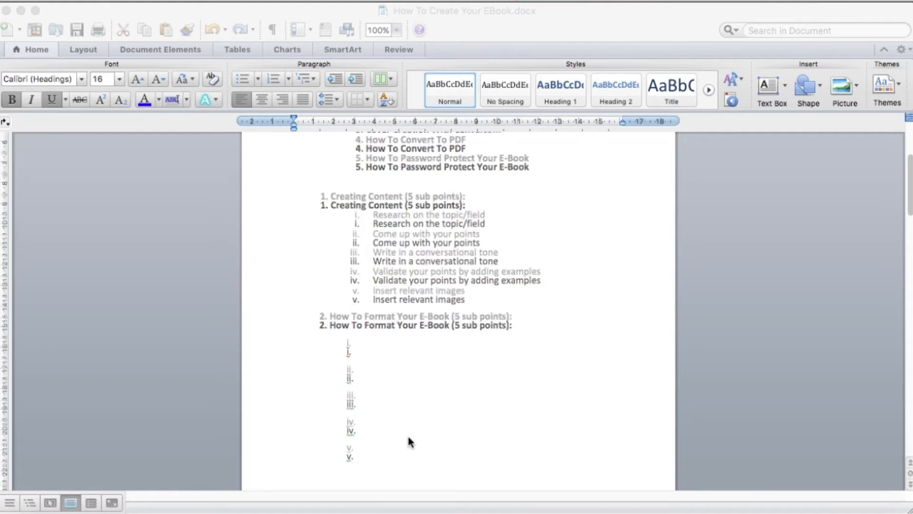
pyautogui.scroll(-6, 408, 442)
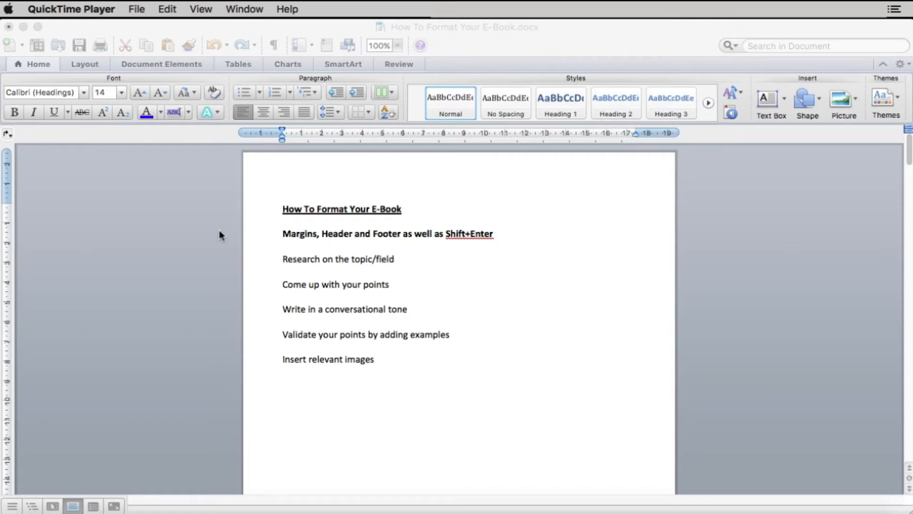
# - Apply the Normal margin preset, 2.54 cm on all sides, to the How To Format Your E-Book document
pyautogui.click(85, 37)
pyautogui.click(89, 68)
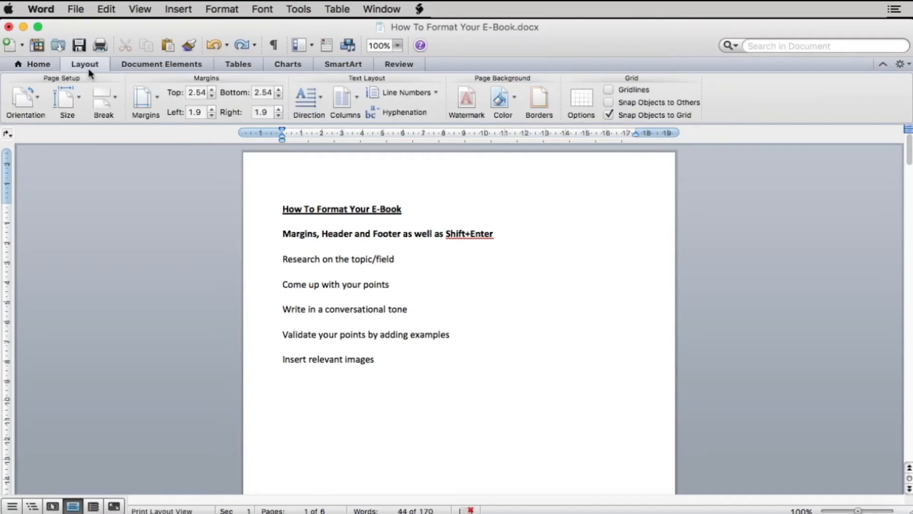
pyautogui.click(147, 104)
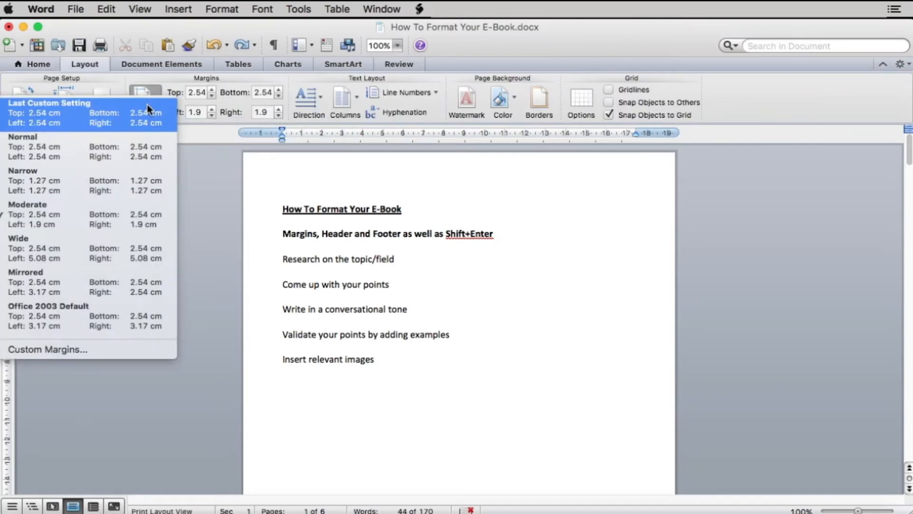
pyautogui.click(128, 160)
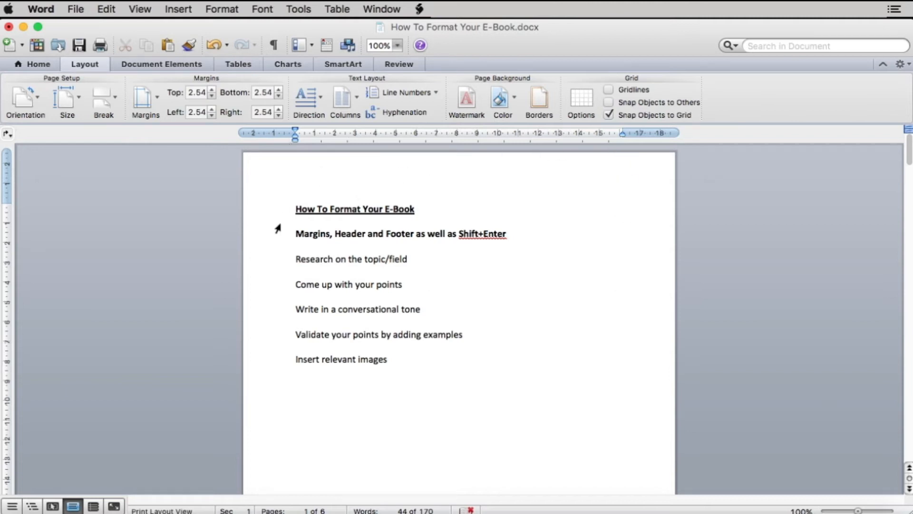
# - Open the header and footer areas for editing and enter "Content Creation Videos" as the page header
pyautogui.click(140, 9)
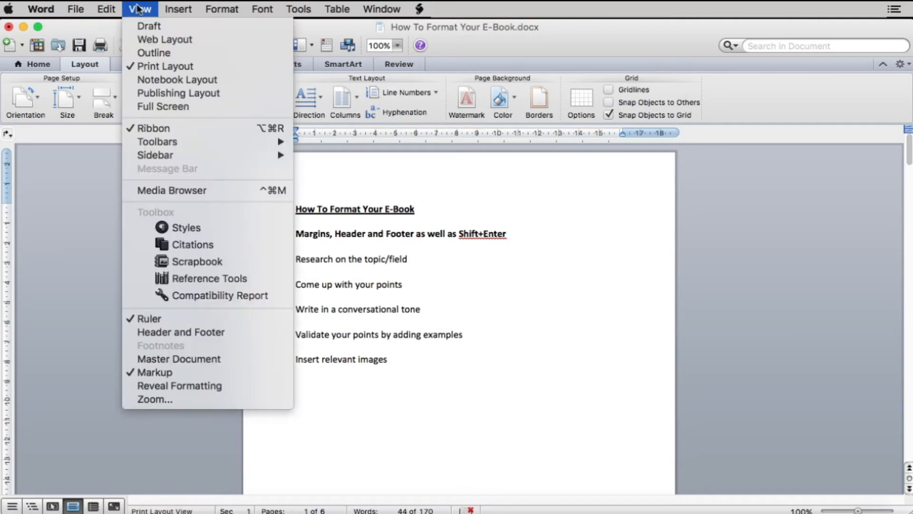
pyautogui.click(174, 333)
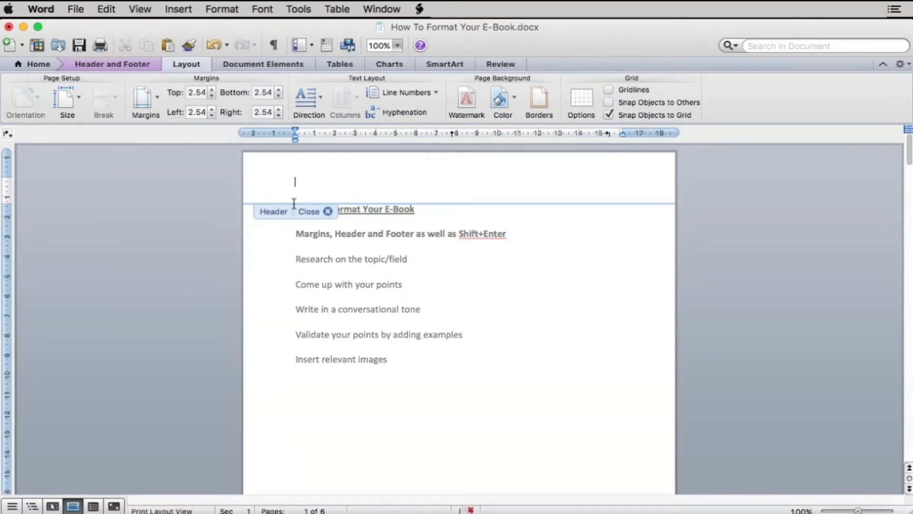
pyautogui.scroll(-15, 272, 330)
pyautogui.scroll(-10, 273, 327)
pyautogui.write('Content Creation Videos')
# - Enter "Content Creation Videos" in the page footer and close header and footer editing
pyautogui.scroll(5, 391, 245)
pyautogui.click(330, 312)
pyautogui.write('Content Creation')
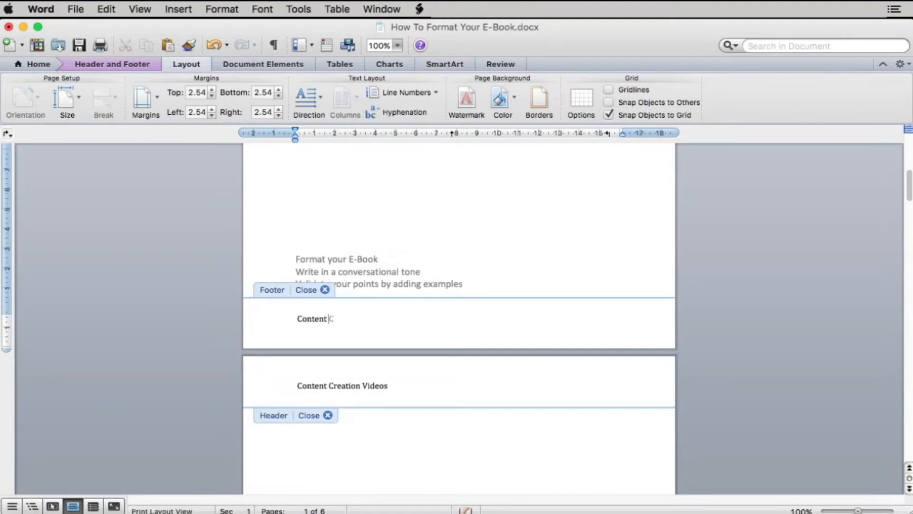
pyautogui.write(' Videos')
pyautogui.scroll(-4, 329, 211)
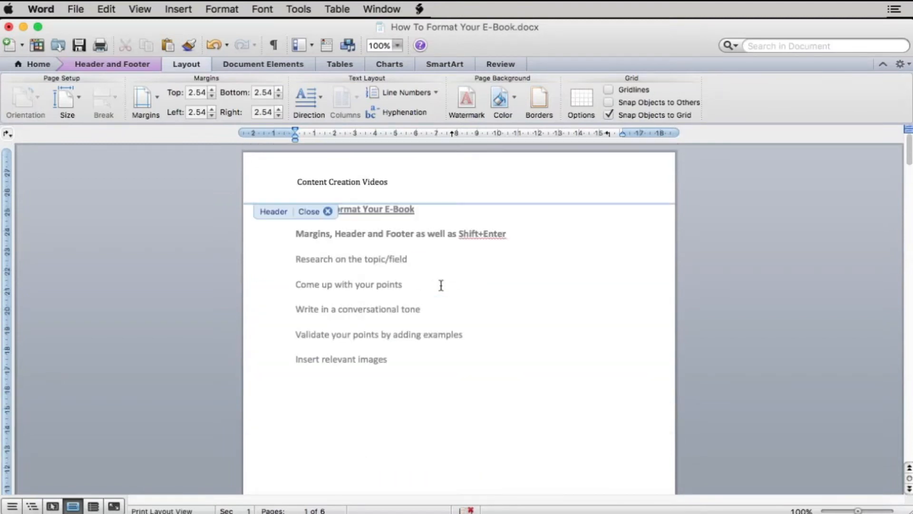
pyautogui.click(328, 212)
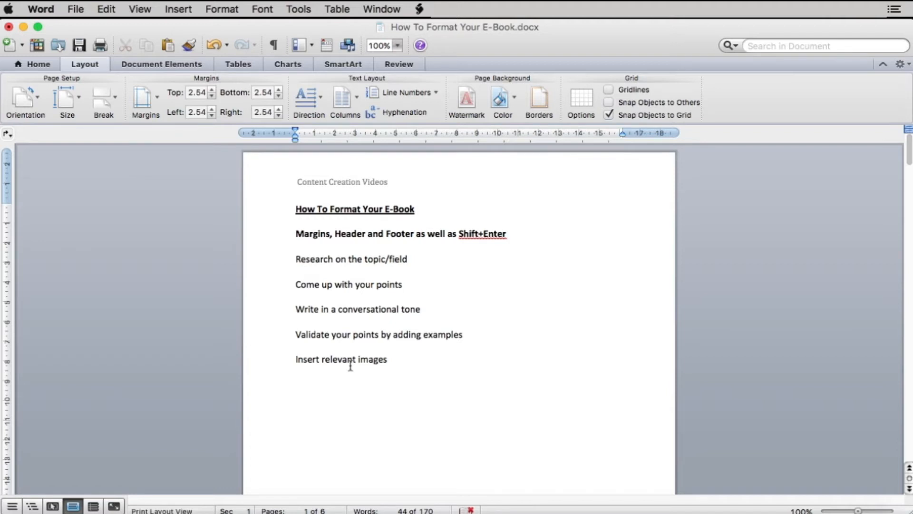
# - Insert a page break before "Validate your points by adding examples" at the end of the first page and check the break
pyautogui.scroll(-10, 351, 366)
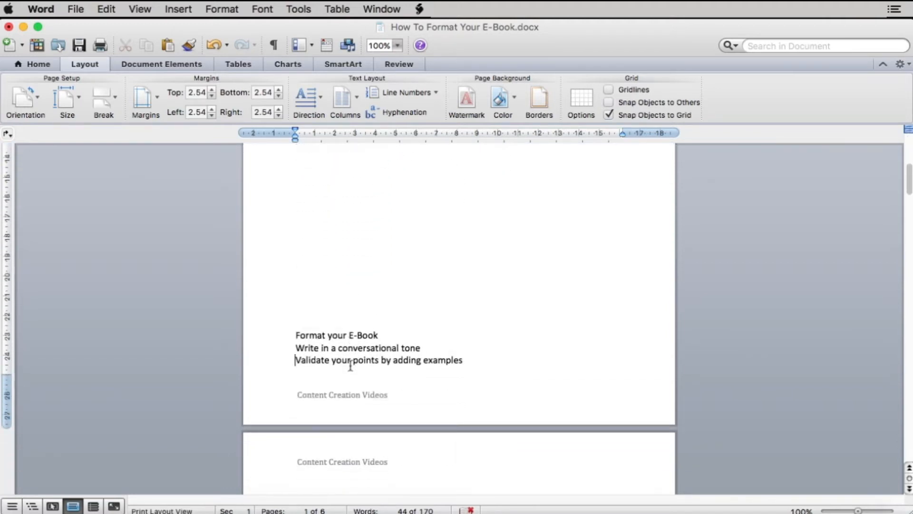
pyautogui.click(297, 349)
pyautogui.click(294, 360)
pyautogui.press('super+Return')
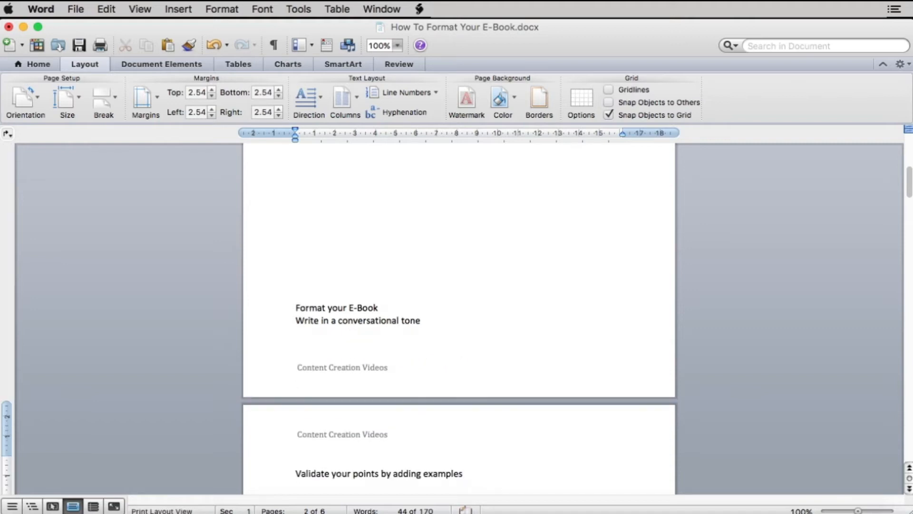
pyautogui.scroll(-3, 459, 319)
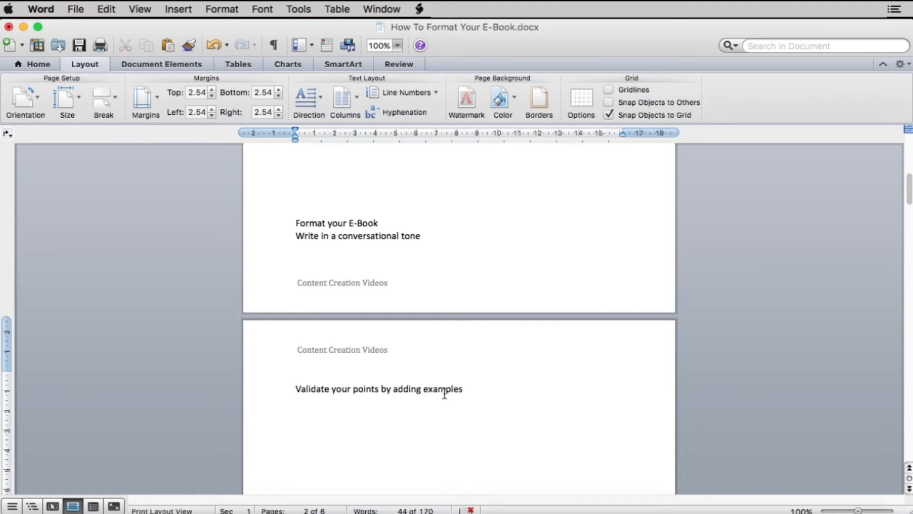
pyautogui.scroll(-3, 444, 394)
pyautogui.scroll(3, 444, 395)
pyautogui.scroll(2, 444, 395)
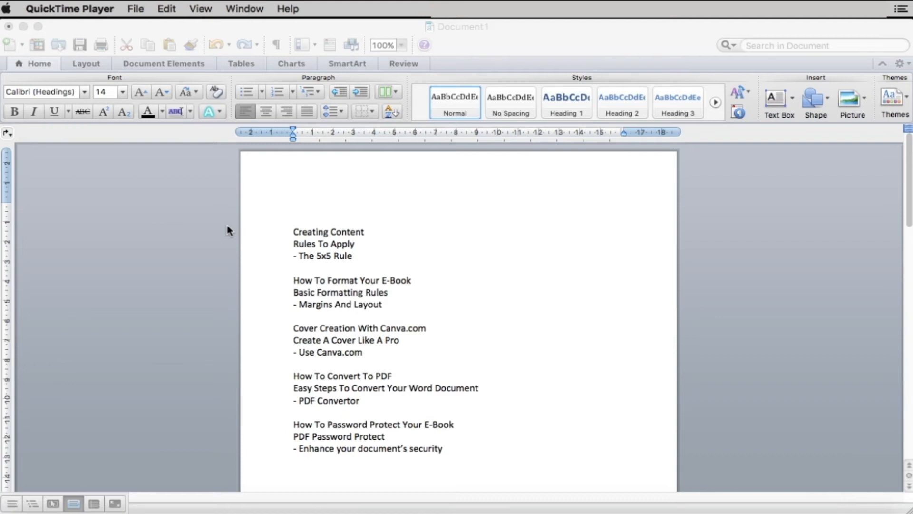
# - Insert the Classic automatic table of contents above the chapter list in Document1
pyautogui.click(180, 59)
pyautogui.click(179, 59)
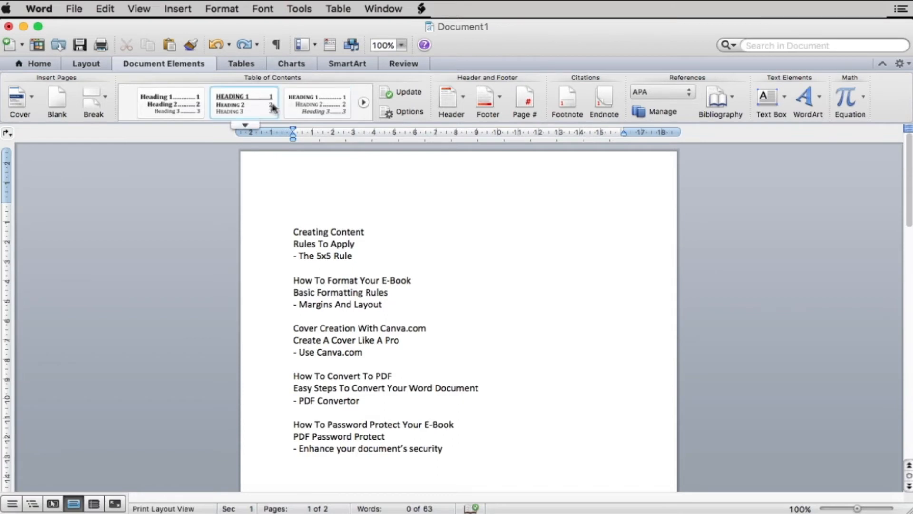
pyautogui.click(246, 126)
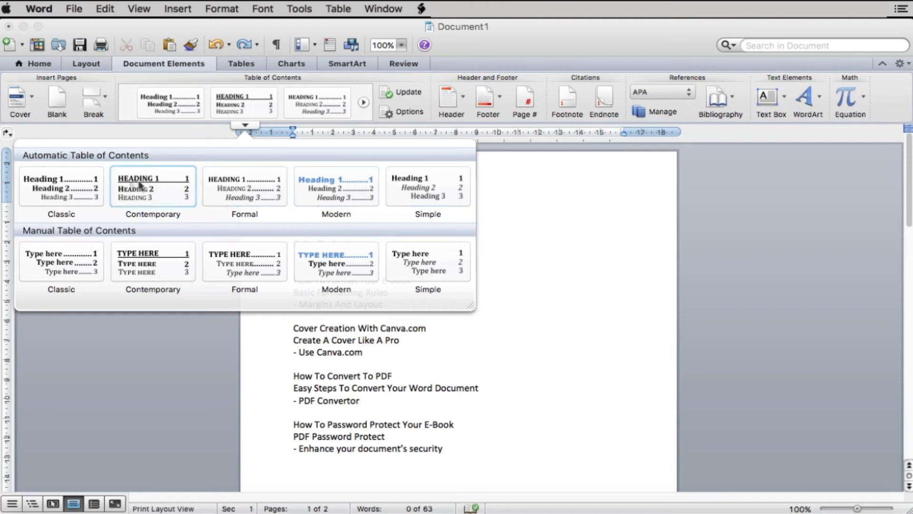
pyautogui.click(80, 189)
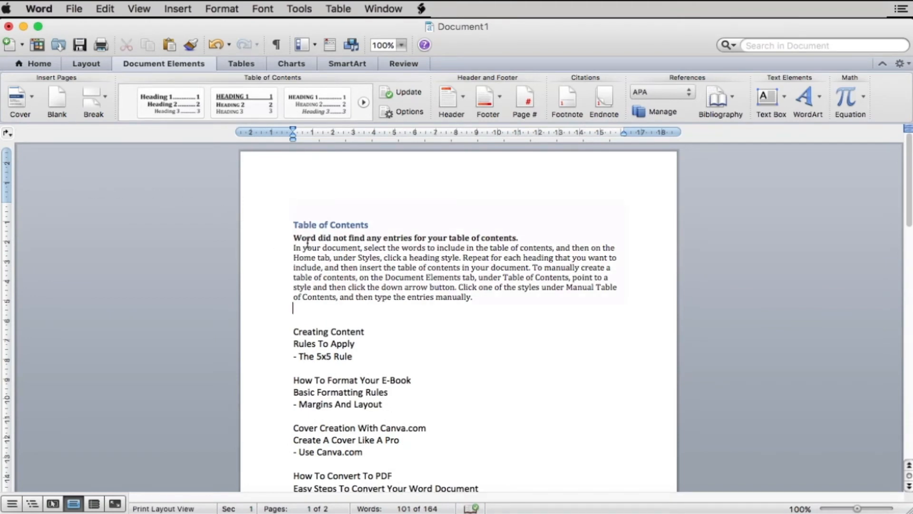
pyautogui.click(307, 244)
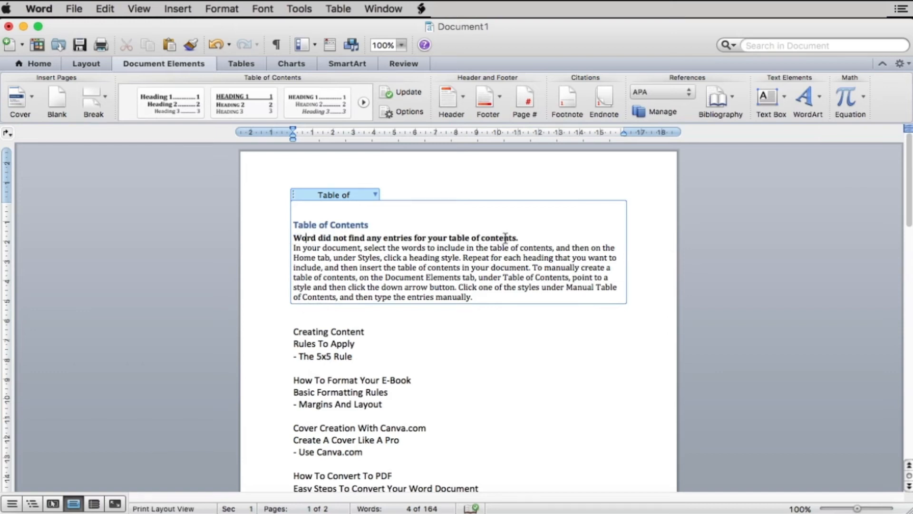
# - Apply the Heading 1 style to the "Creating Content" line below the table of contents
pyautogui.click(56, 62)
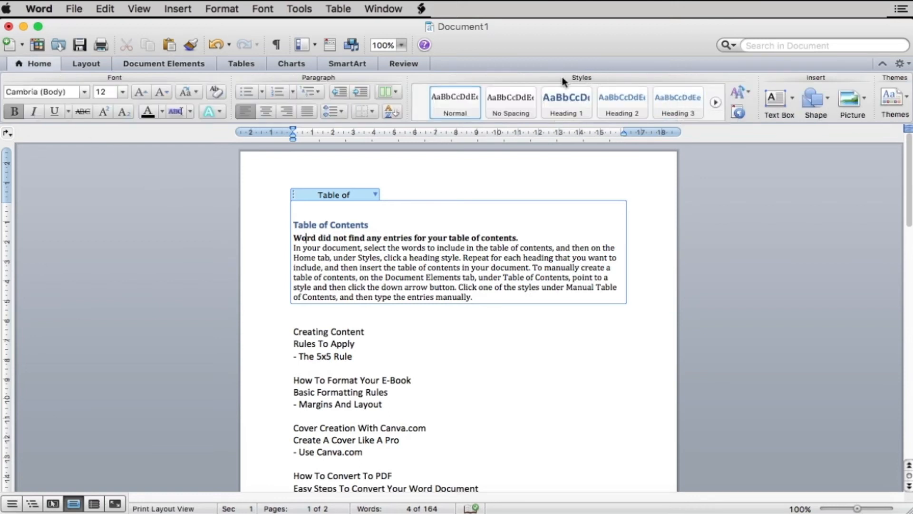
pyautogui.click(292, 332)
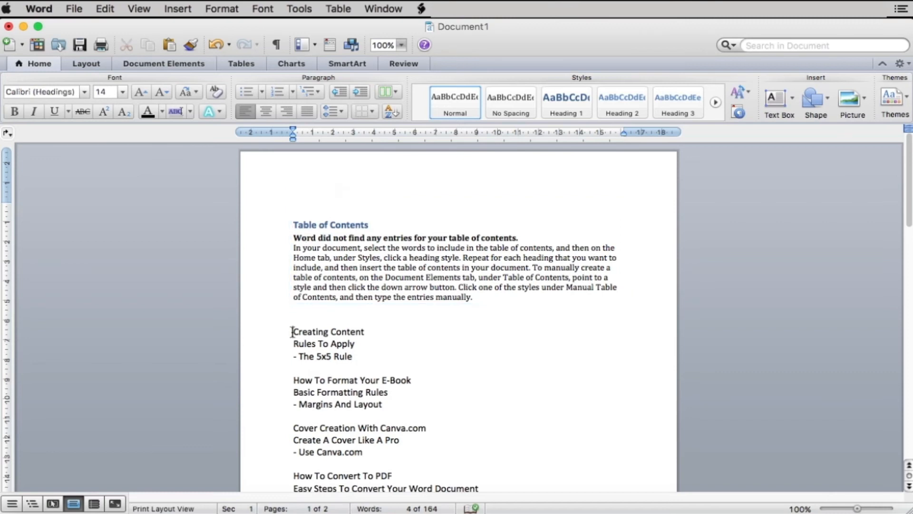
pyautogui.moveTo(292, 331); pyautogui.dragTo(391, 332)
pyautogui.click(292, 330)
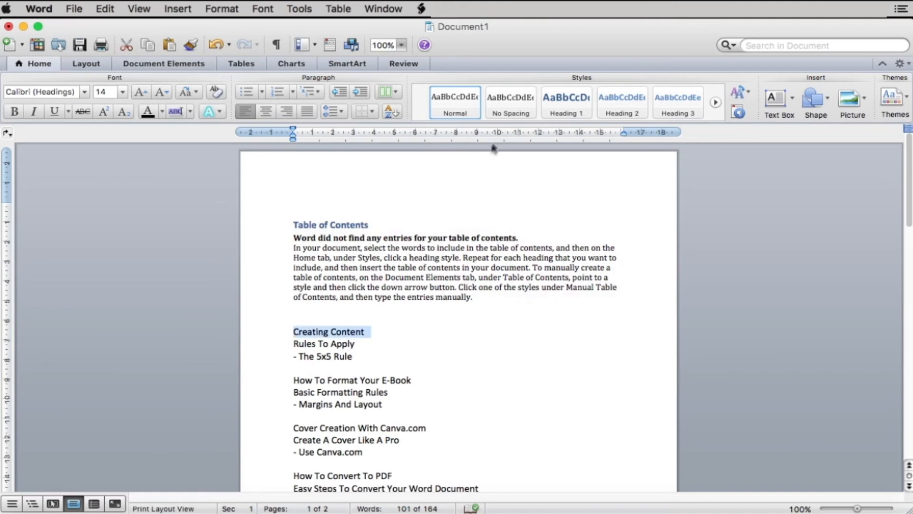
pyautogui.click(554, 110)
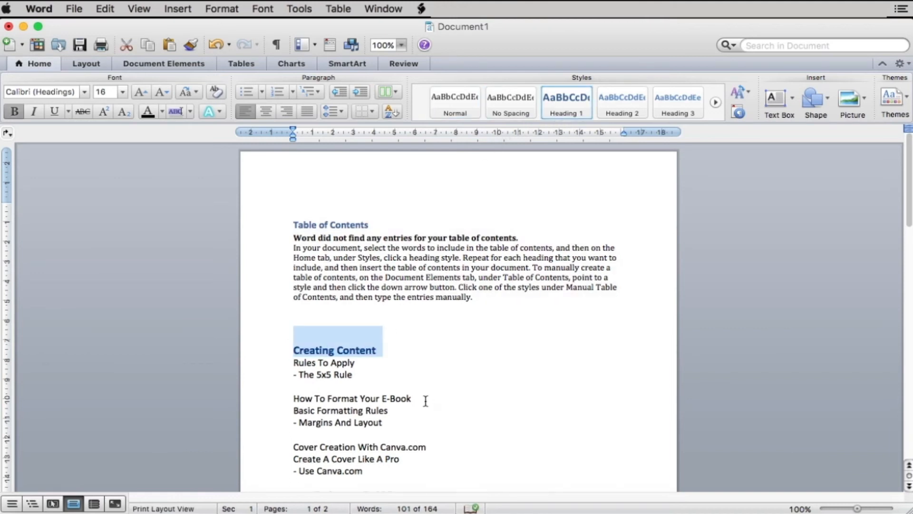
# - Apply the Heading 1 style to the chapter titles "How To Format Your E-Book" and "Cover Creation With Canva.com"
pyautogui.scroll(-5, 426, 401)
pyautogui.click(292, 246)
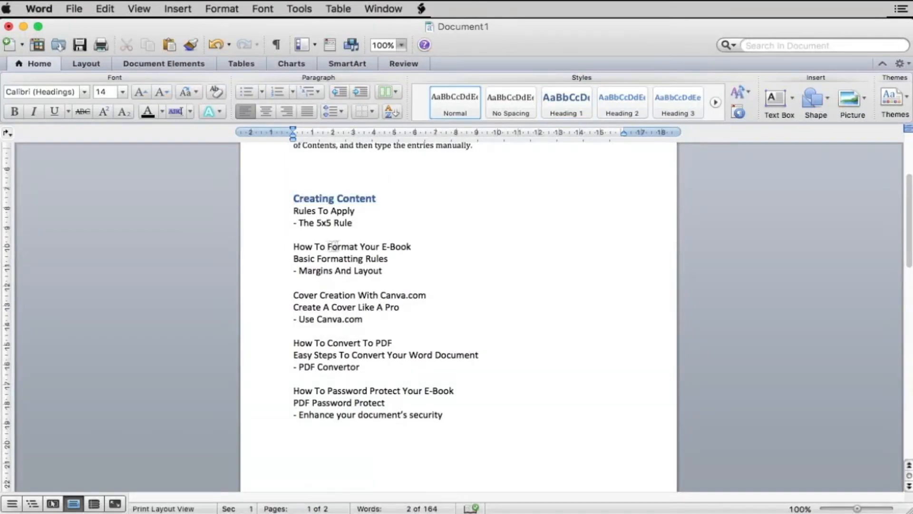
pyautogui.moveTo(292, 246); pyautogui.dragTo(427, 247)
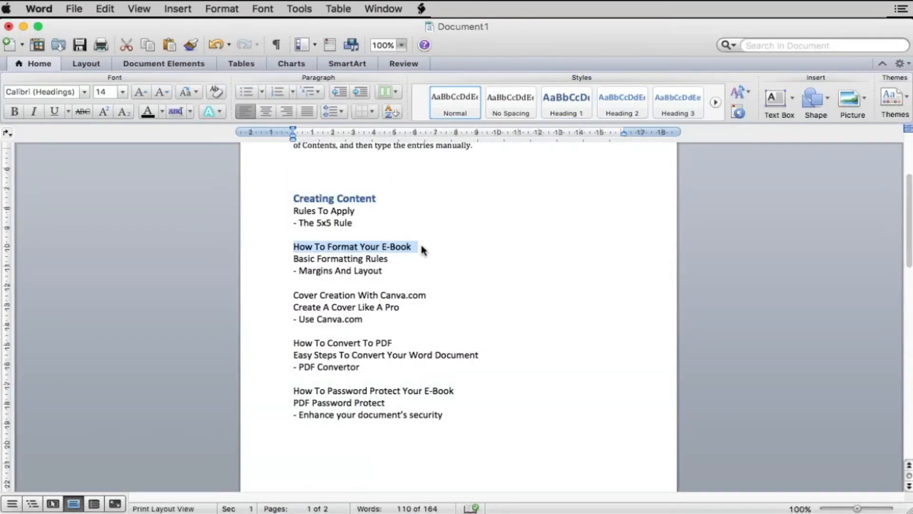
pyautogui.click(575, 99)
pyautogui.click(289, 313)
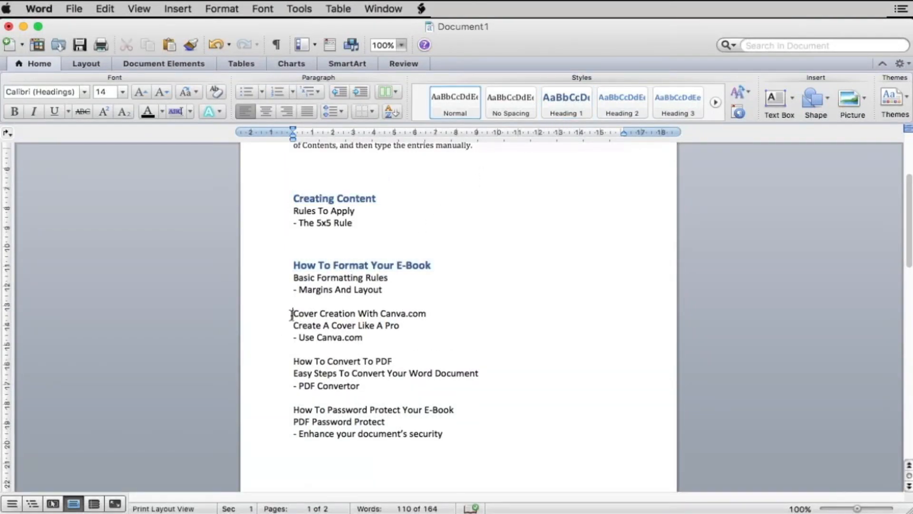
pyautogui.moveTo(290, 313); pyautogui.dragTo(439, 311)
pyautogui.click(564, 111)
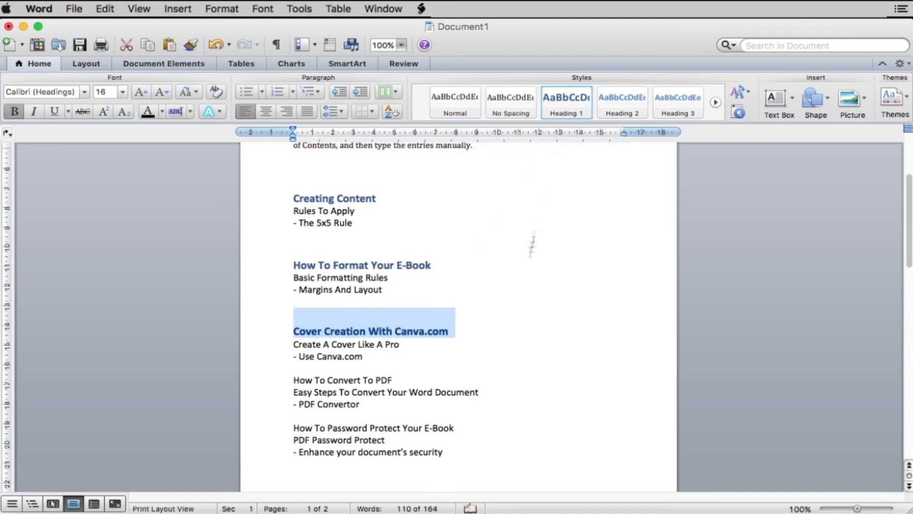
# - Apply the Heading 1 style to the chapter titles "How To Convert To PDF" and "How To Password Protect Your E-Book"
pyautogui.scroll(-5, 492, 339)
pyautogui.click(291, 270)
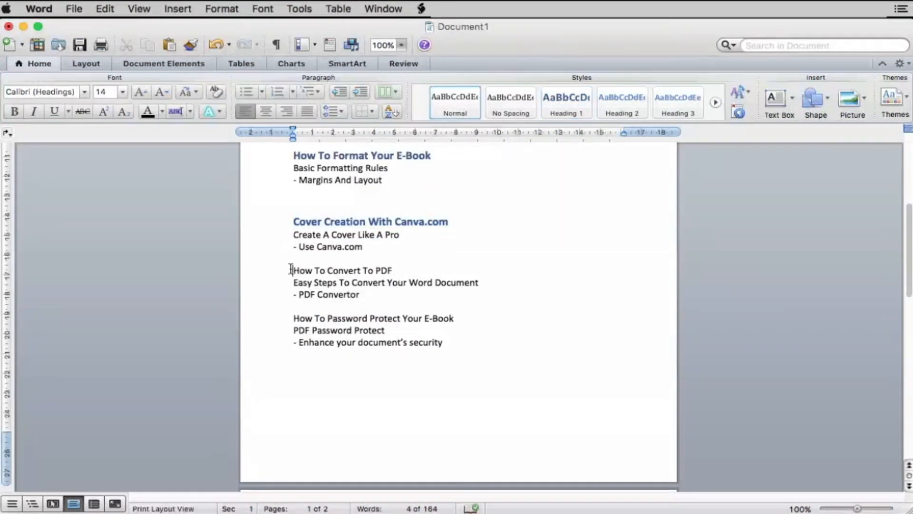
pyautogui.moveTo(291, 270); pyautogui.dragTo(409, 269)
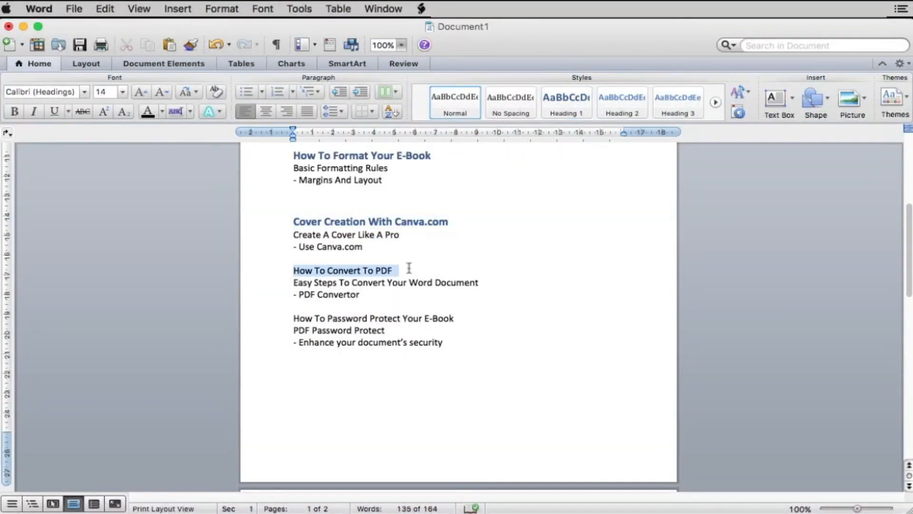
pyautogui.click(569, 109)
# - Apply the Heading 2 style to the "Rules To Apply" line under Creating Content
pyautogui.scroll(5, 293, 296)
pyautogui.click(293, 296)
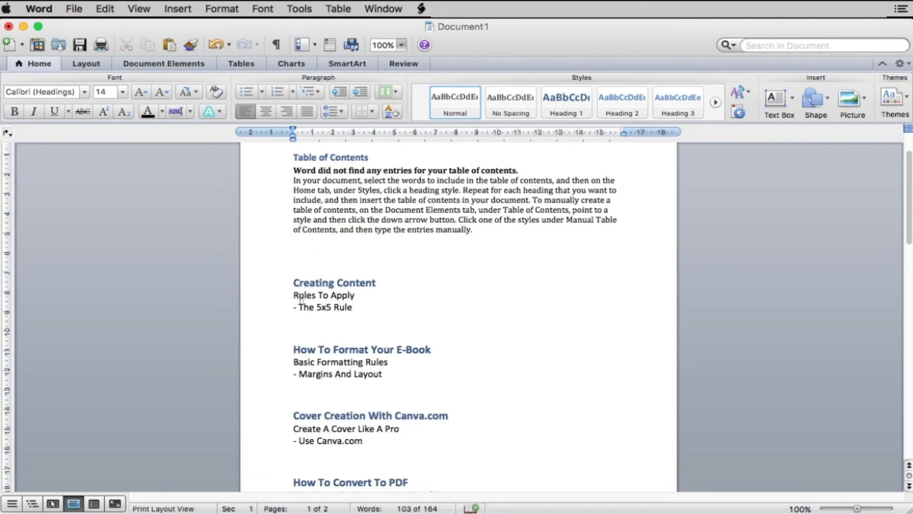
pyautogui.moveTo(293, 294); pyautogui.dragTo(366, 295)
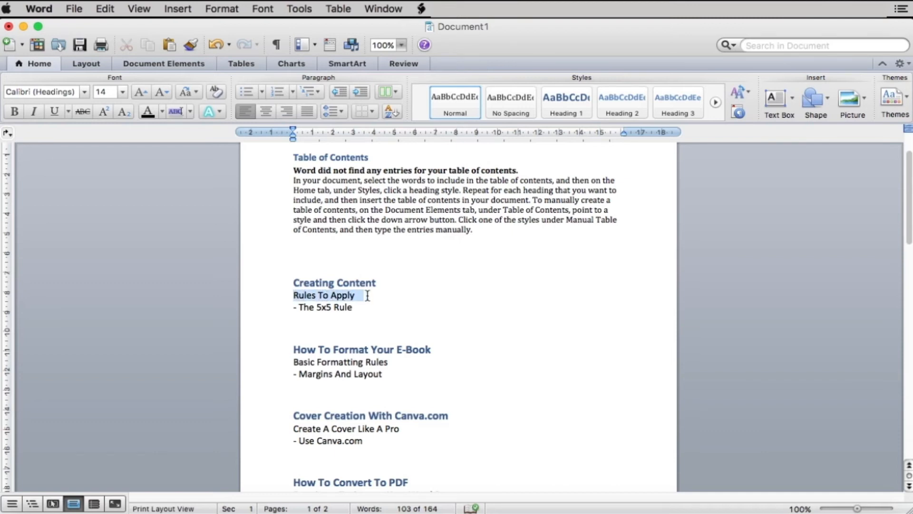
pyautogui.click(620, 105)
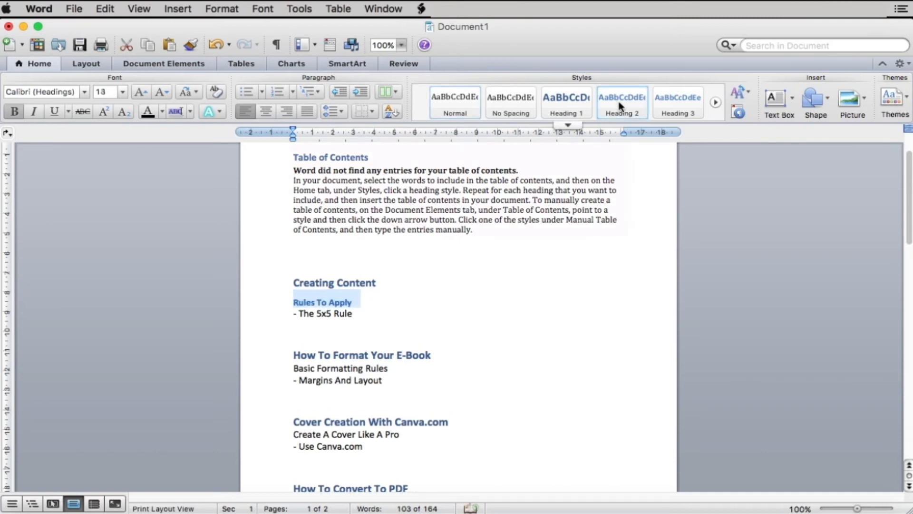
pyautogui.click(425, 321)
# - Apply the Heading 2 style to the subheadings "Basic Formatting Rules" and "Create A Cover Like A Pro"
pyautogui.scroll(-5, 426, 321)
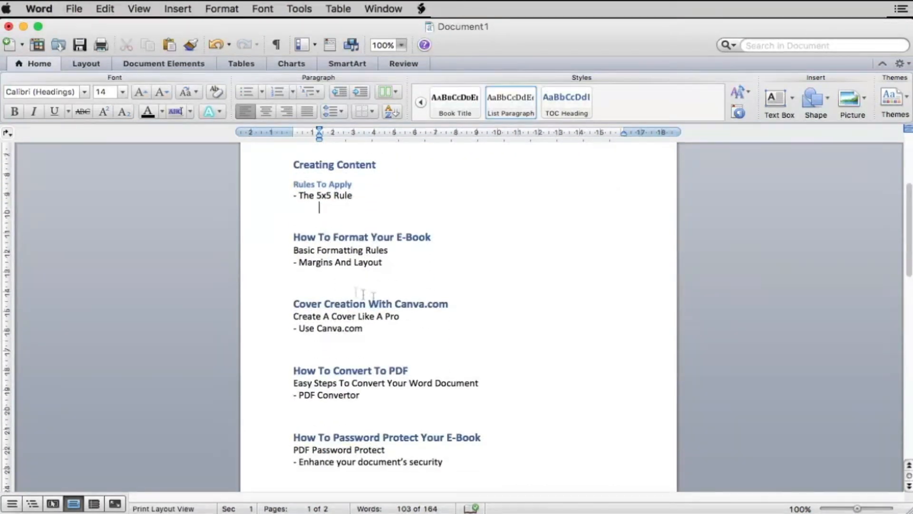
pyautogui.click(294, 249)
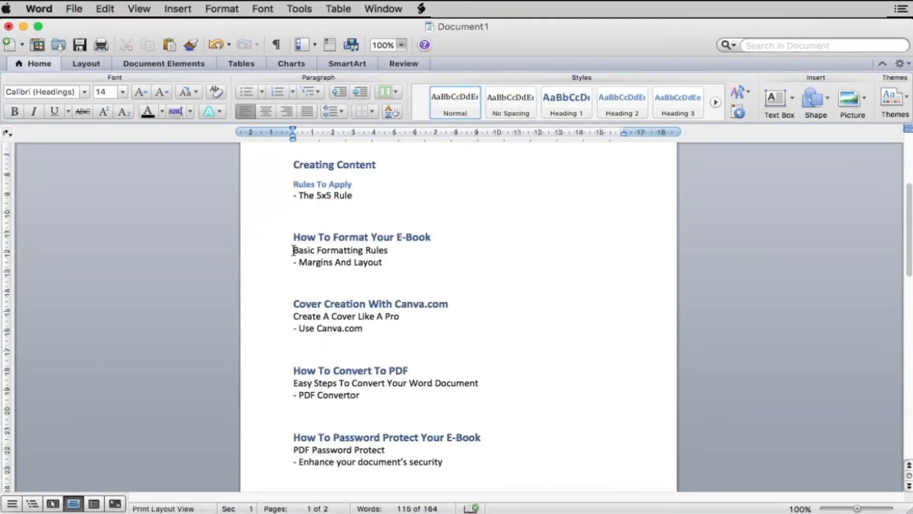
pyautogui.moveTo(293, 250); pyautogui.dragTo(388, 250)
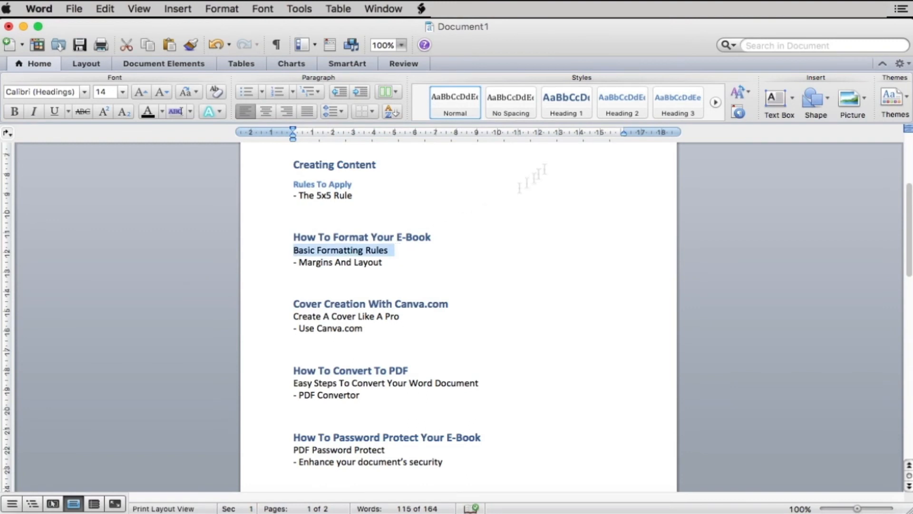
pyautogui.click(620, 106)
pyautogui.click(293, 322)
pyautogui.moveTo(294, 322); pyautogui.dragTo(401, 323)
pyautogui.click(621, 111)
# - Apply the Heading 2 style to the subheadings "Easy Steps To Convert Your Word Document" and "PDF Password Protect"
pyautogui.scroll(-5, 441, 339)
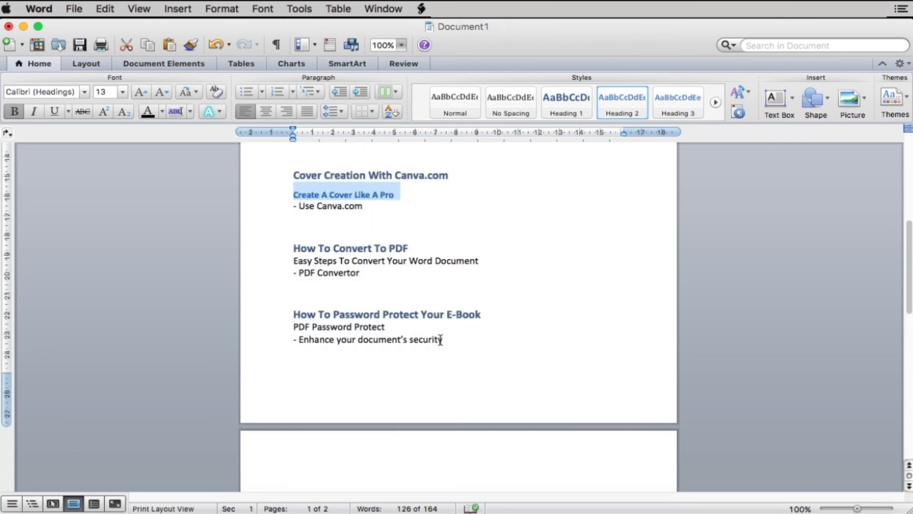
pyautogui.moveTo(294, 260); pyautogui.dragTo(479, 261)
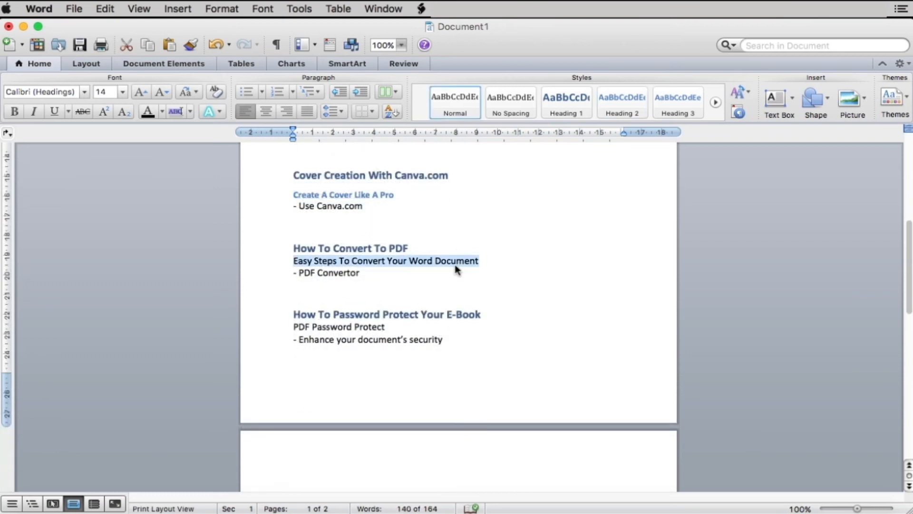
pyautogui.click(622, 110)
pyautogui.click(292, 332)
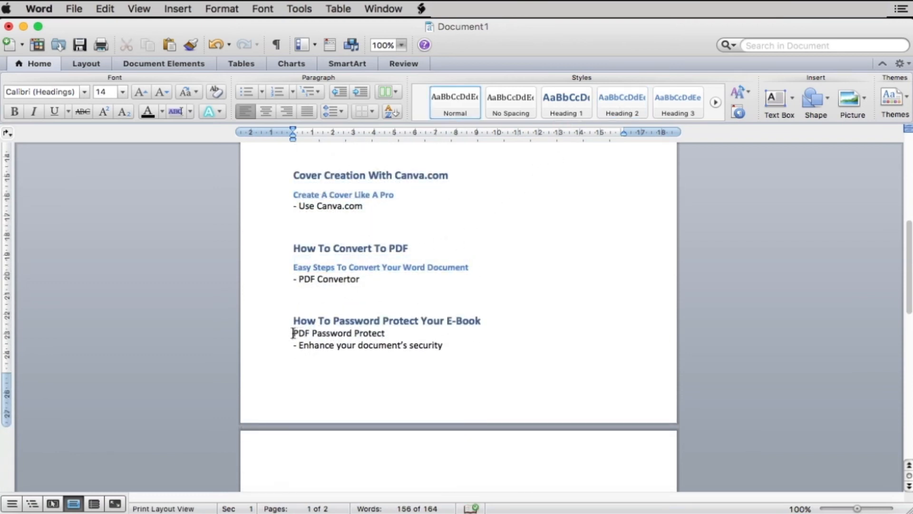
pyautogui.moveTo(293, 333); pyautogui.dragTo(399, 335)
pyautogui.click(622, 107)
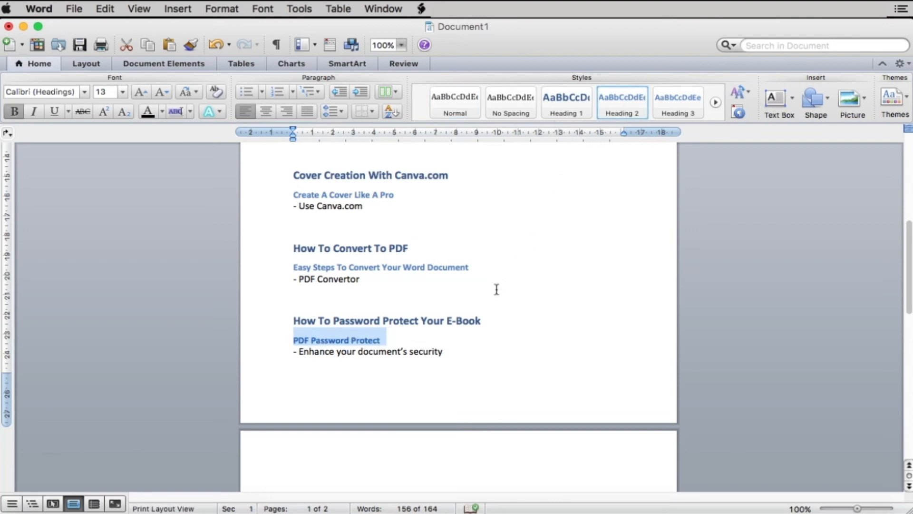
pyautogui.click(496, 289)
# - Update the table of contents at the start of the document so it lists the styled headings
pyautogui.scroll(10, 497, 289)
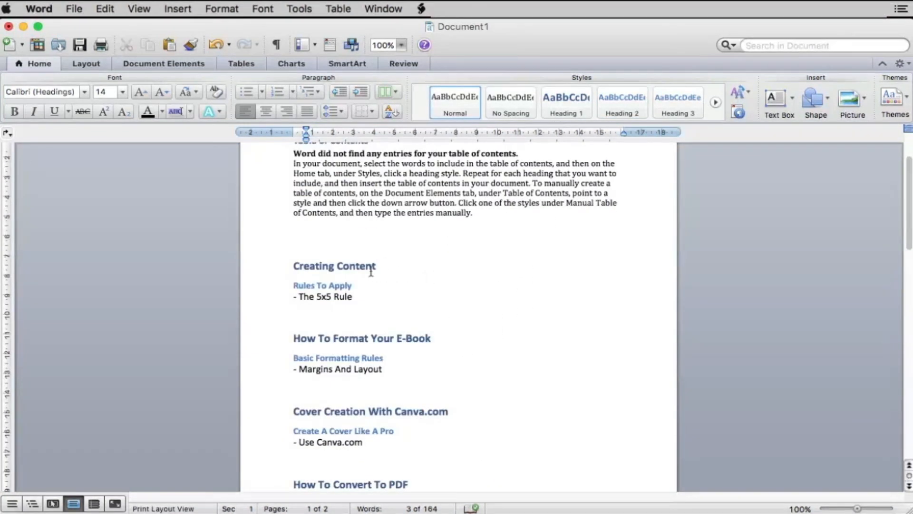
pyautogui.scroll(-5, 367, 416)
pyautogui.scroll(8, 367, 416)
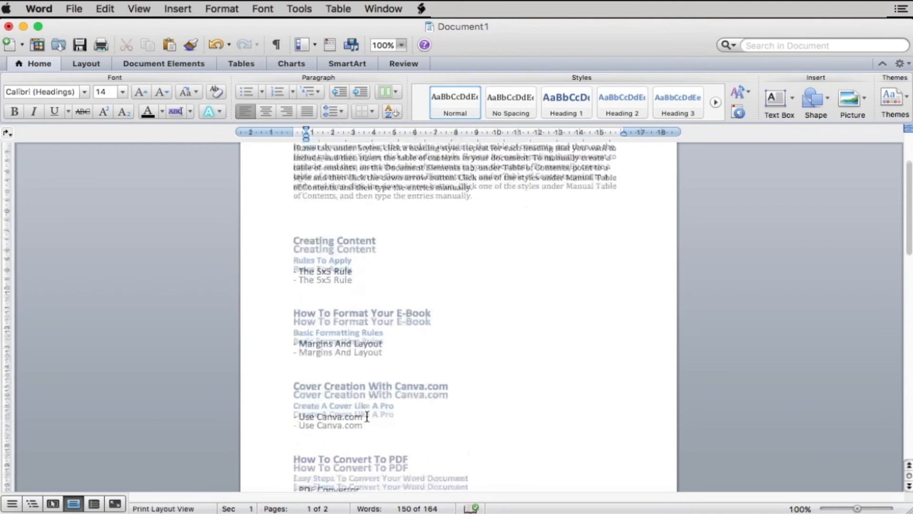
pyautogui.click(373, 228)
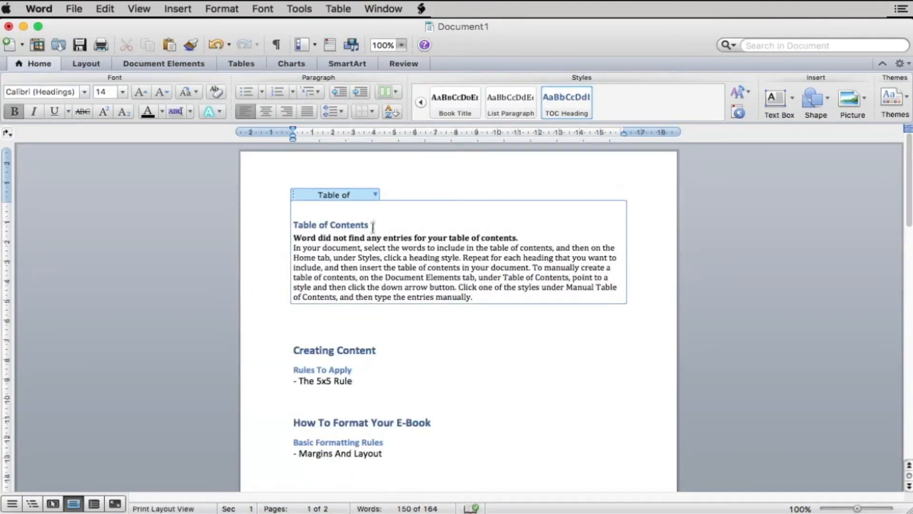
pyautogui.click(376, 194)
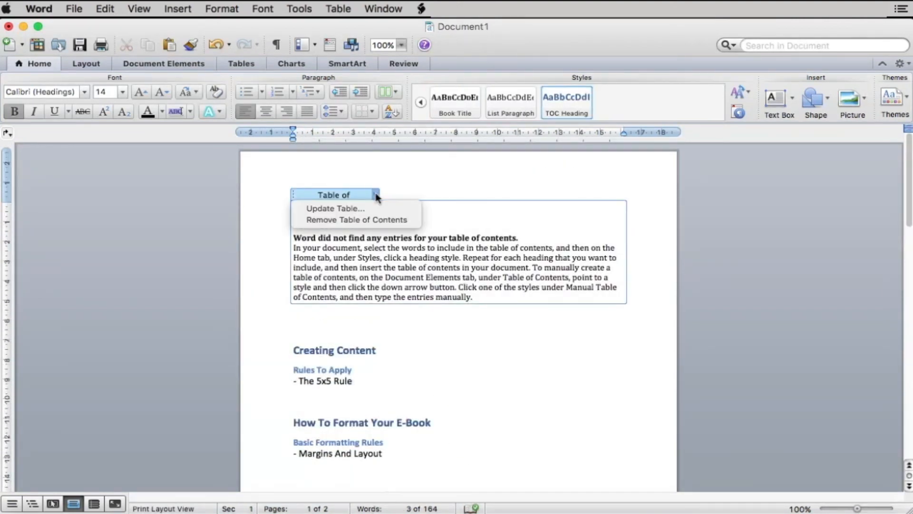
pyautogui.click(365, 204)
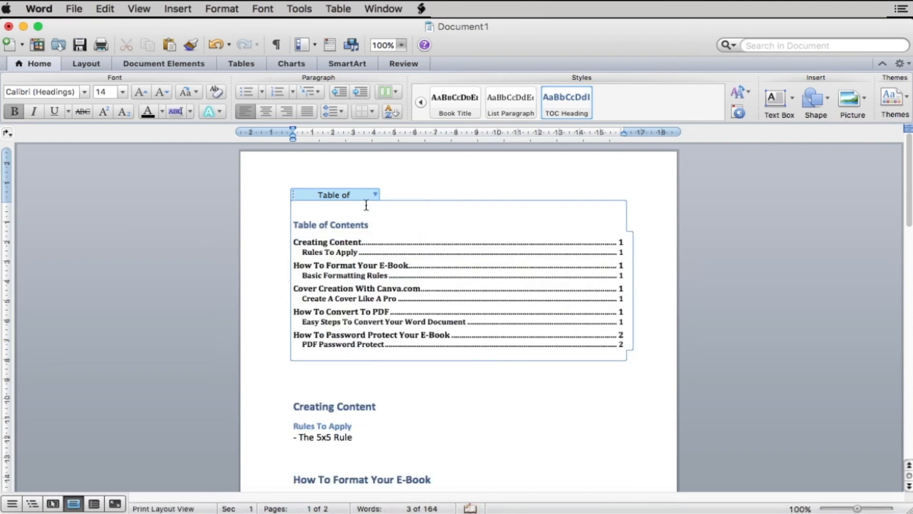
pyautogui.click(469, 389)
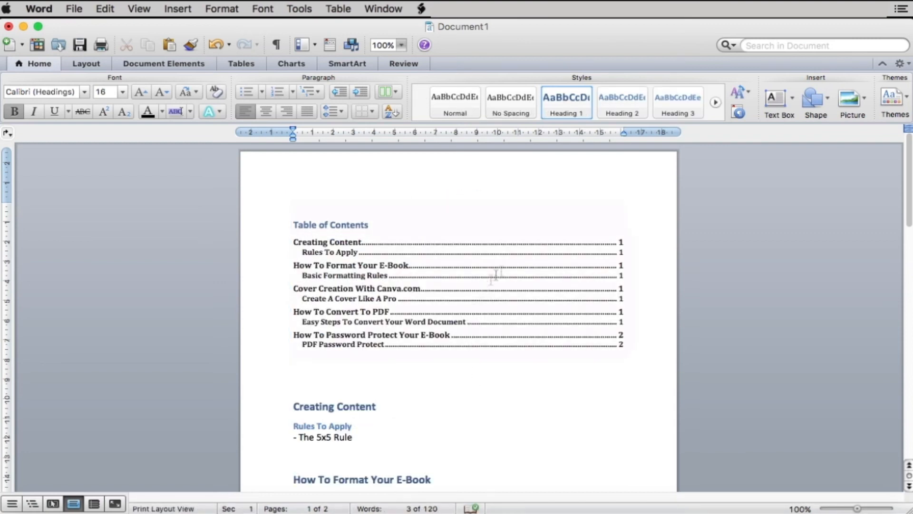